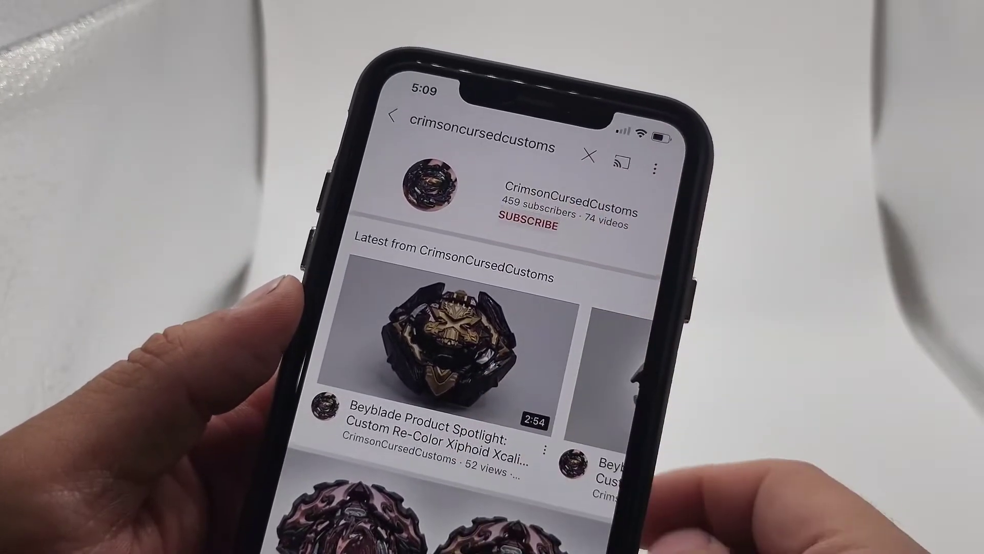
- Subscribe to CrimsonCursedCustoms and open the Xcalibur video's linktr.ee description link in Safari
left_click(528, 223)
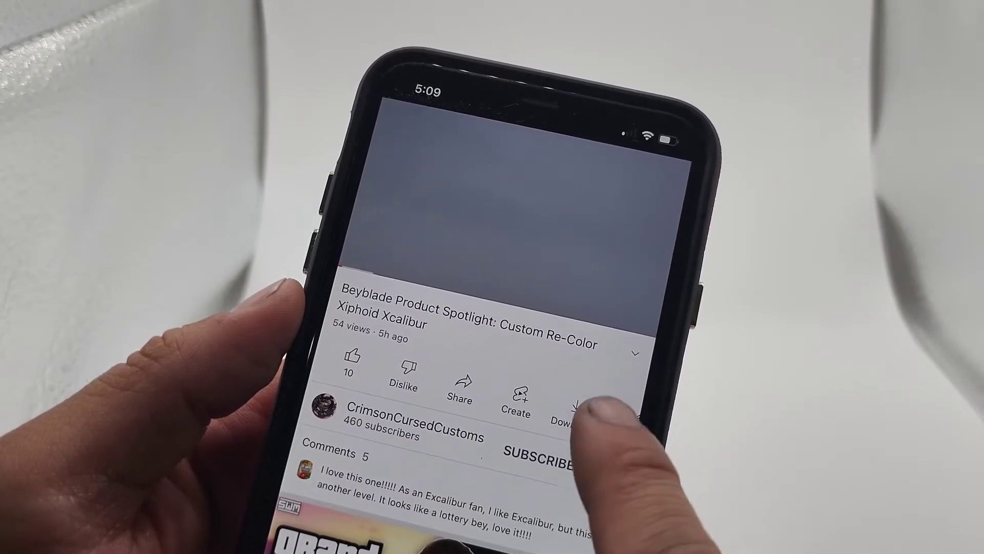
left_click(632, 352)
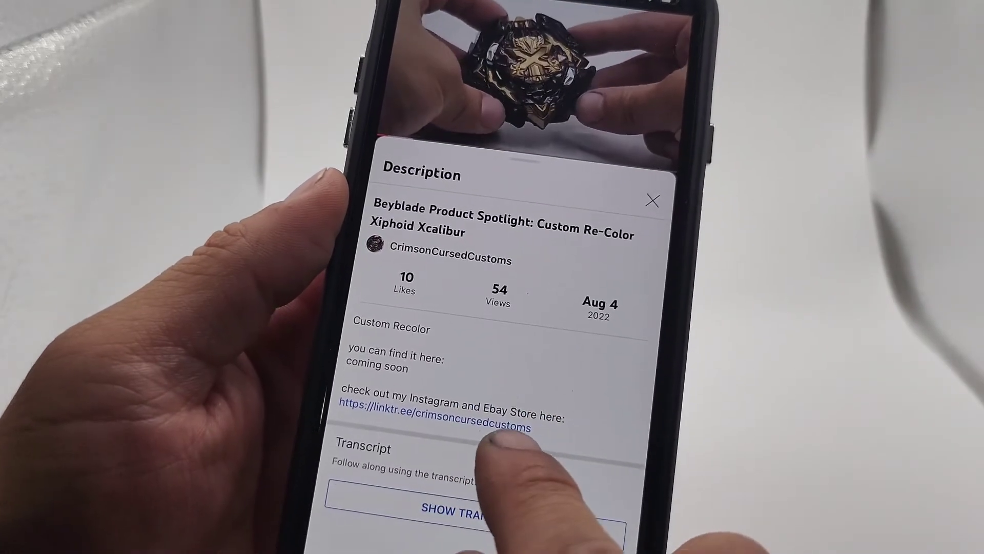
left_click(464, 425)
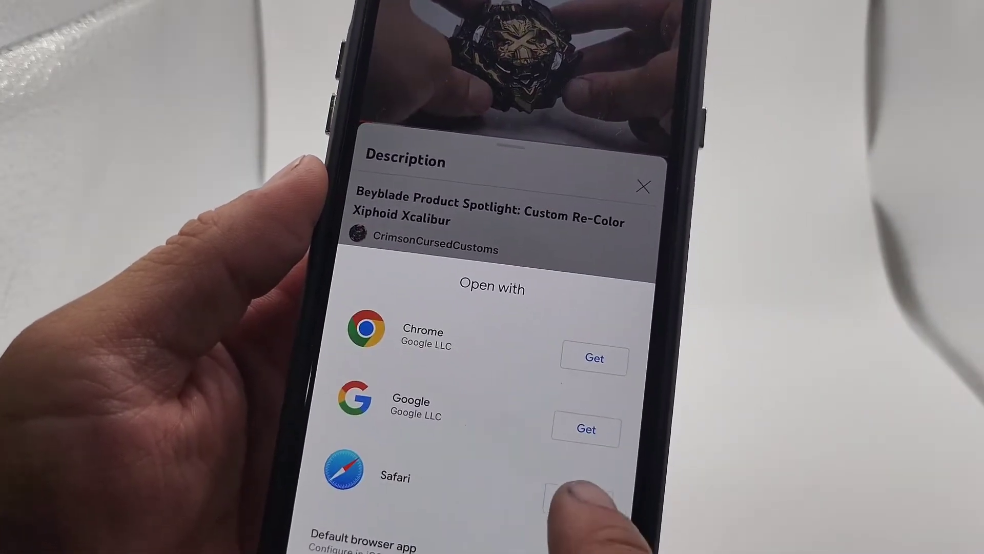
left_click(582, 507)
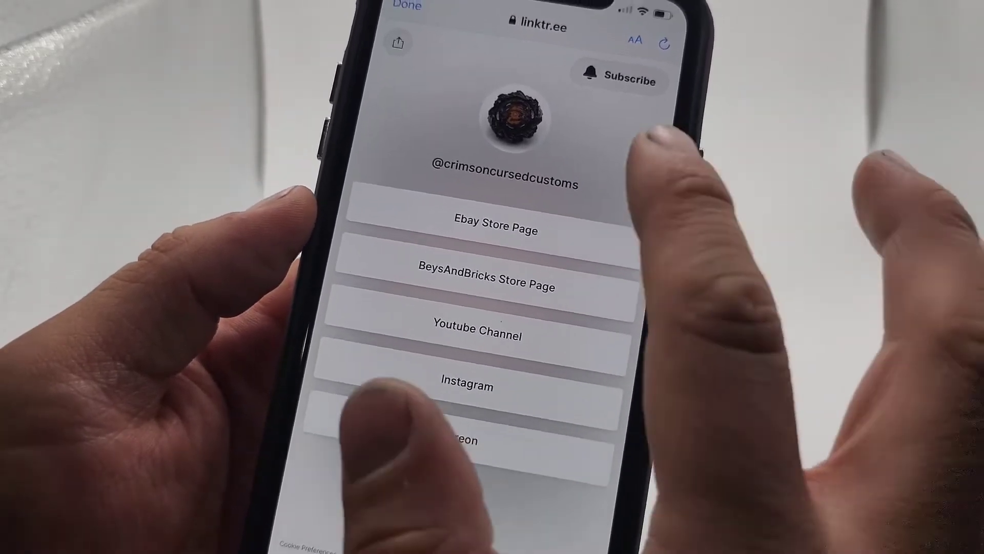
- Open the 'Ebay Store Page' link from the Linktree page to view the custom Beyblade listings
left_click(446, 413)
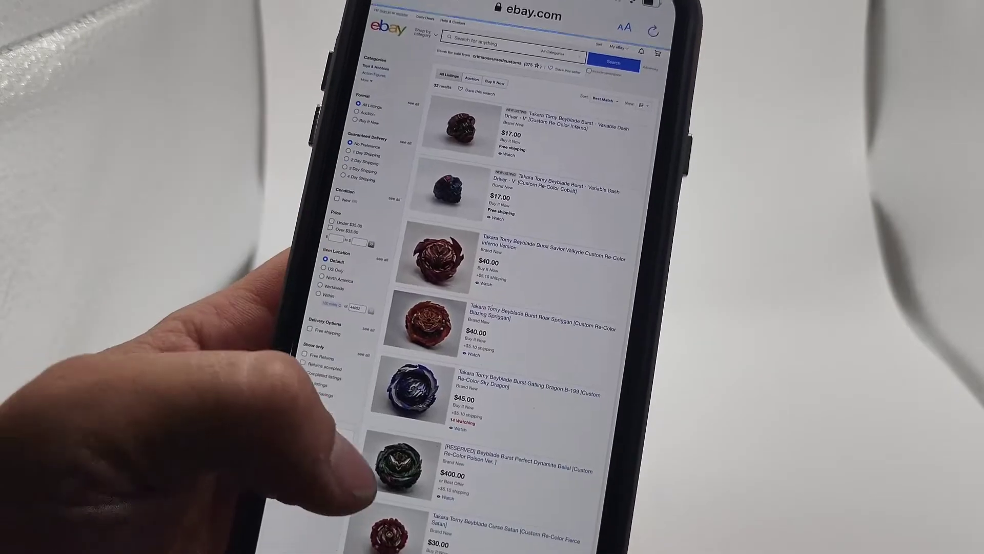
scroll(500, 346, "down", 5)
scroll(492, 308, "down", 5)
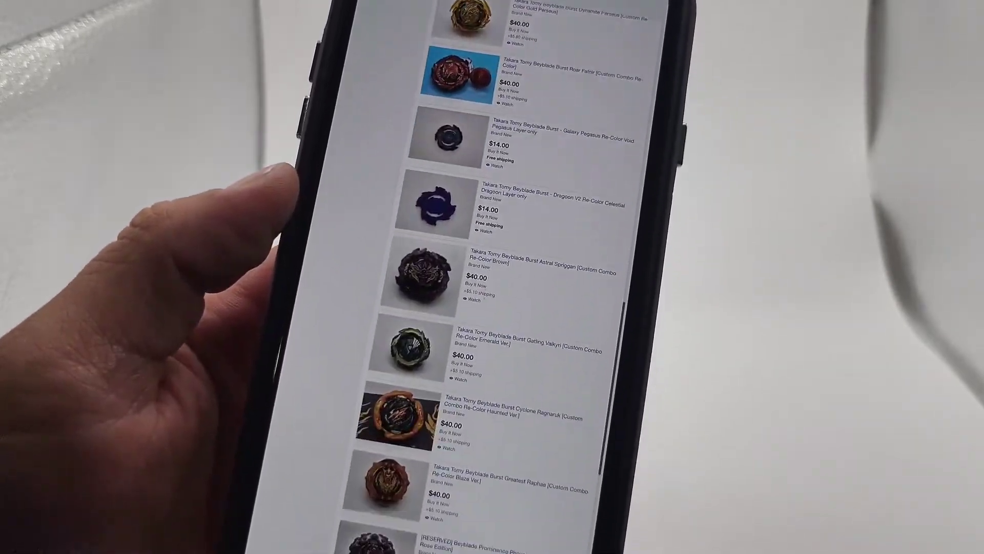